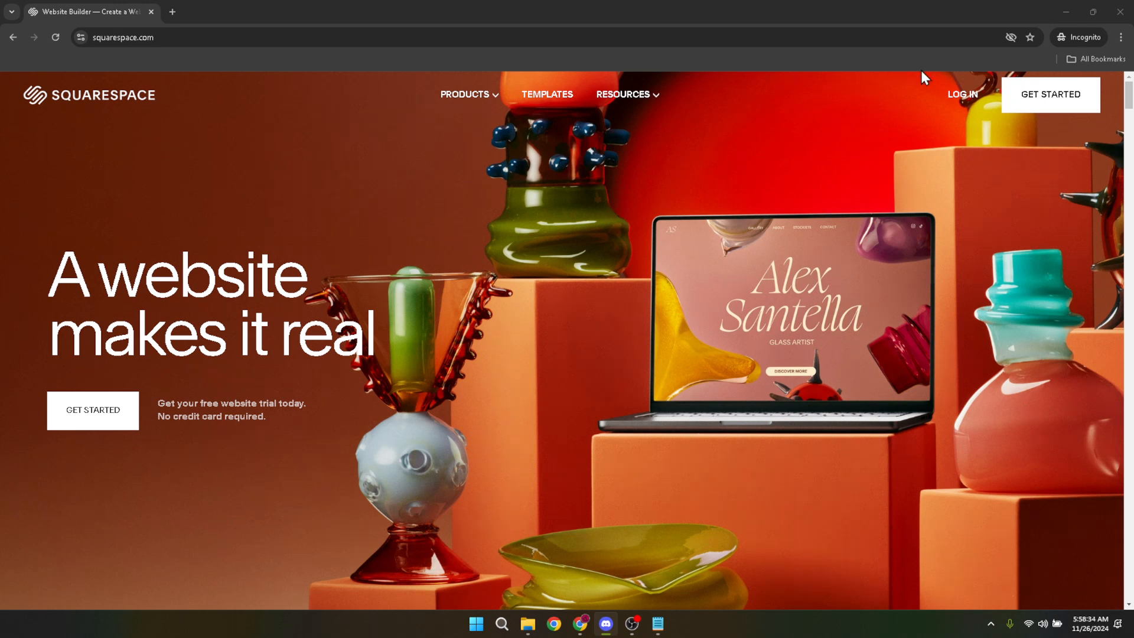
Log into Squarespace with the existing Google account and open the hecmedia website from the dashboard
click(959, 95)
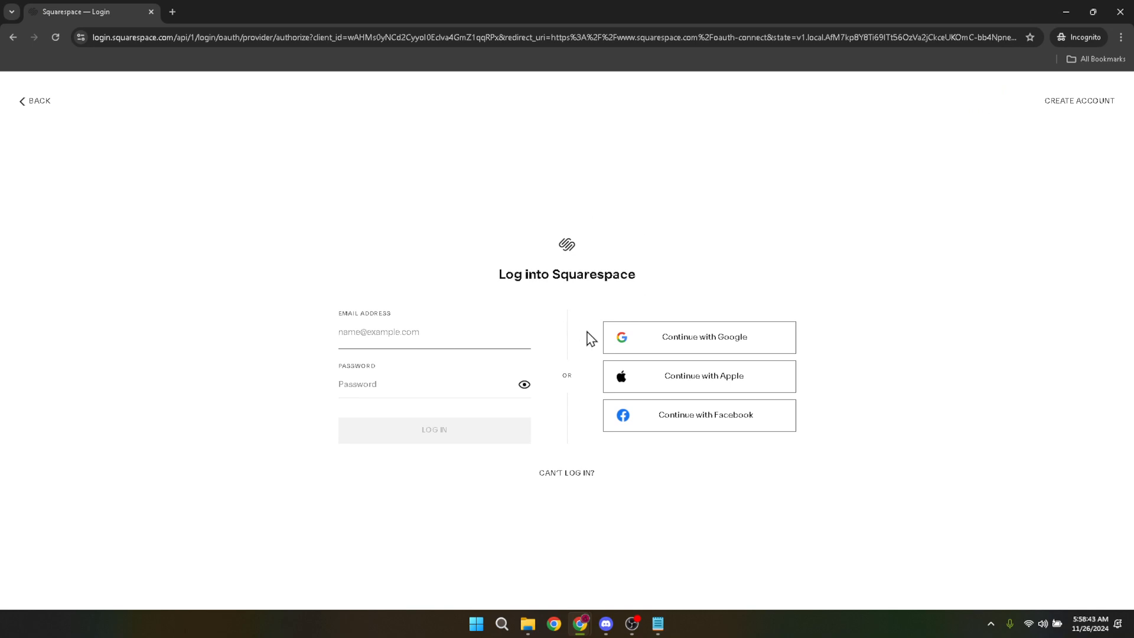
click(689, 340)
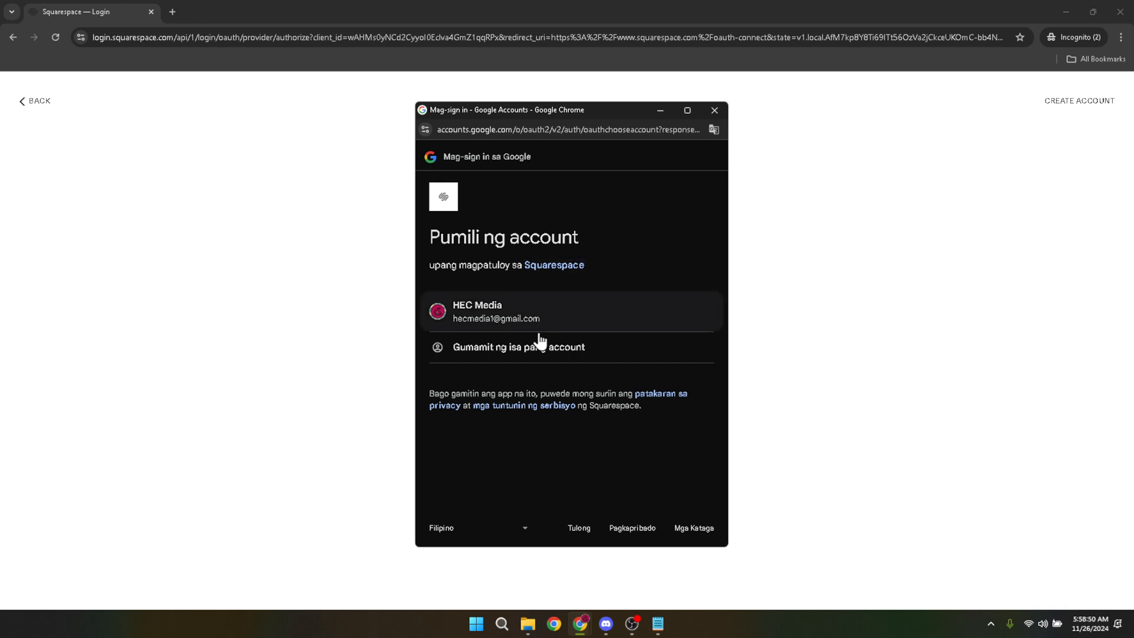
click(482, 307)
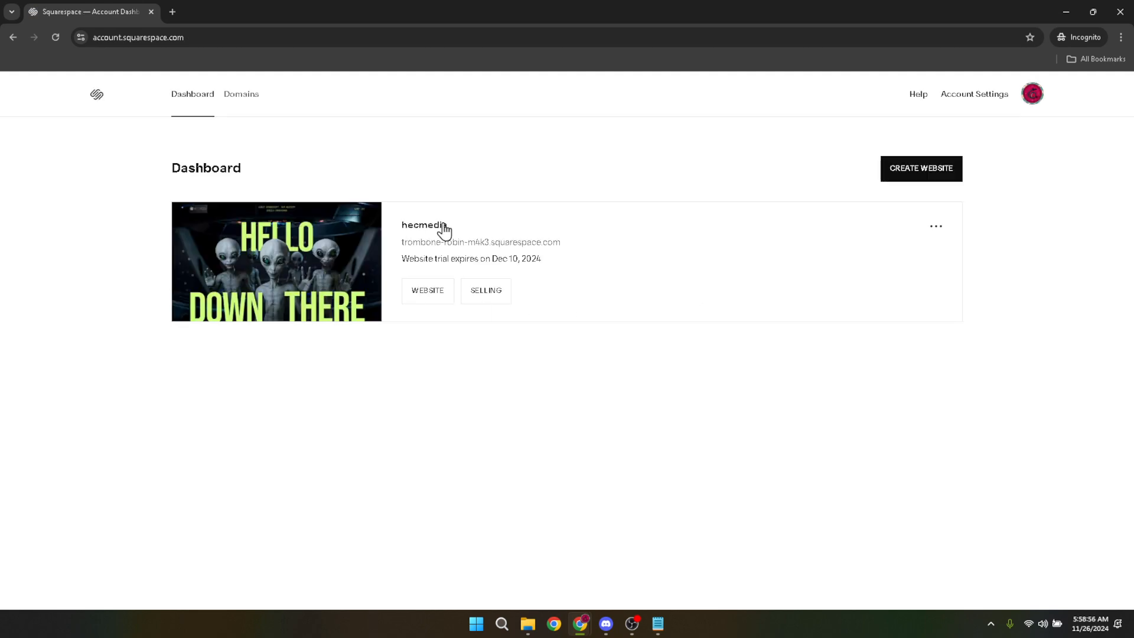
click(429, 232)
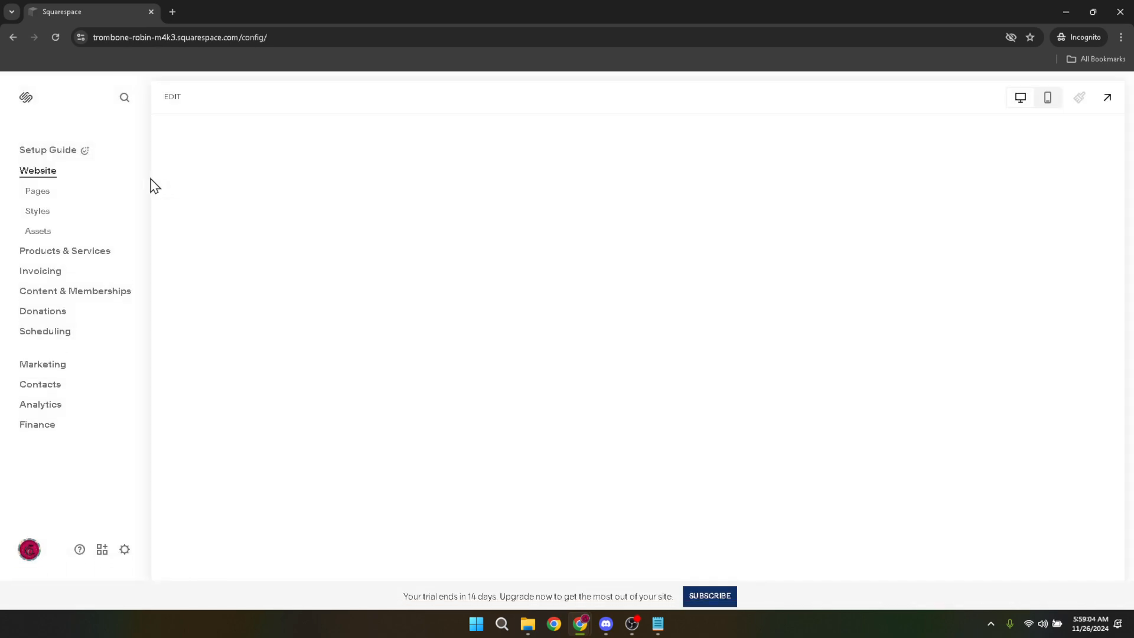
Start adding a page to the Main Navigation from the designer page layouts
click(36, 192)
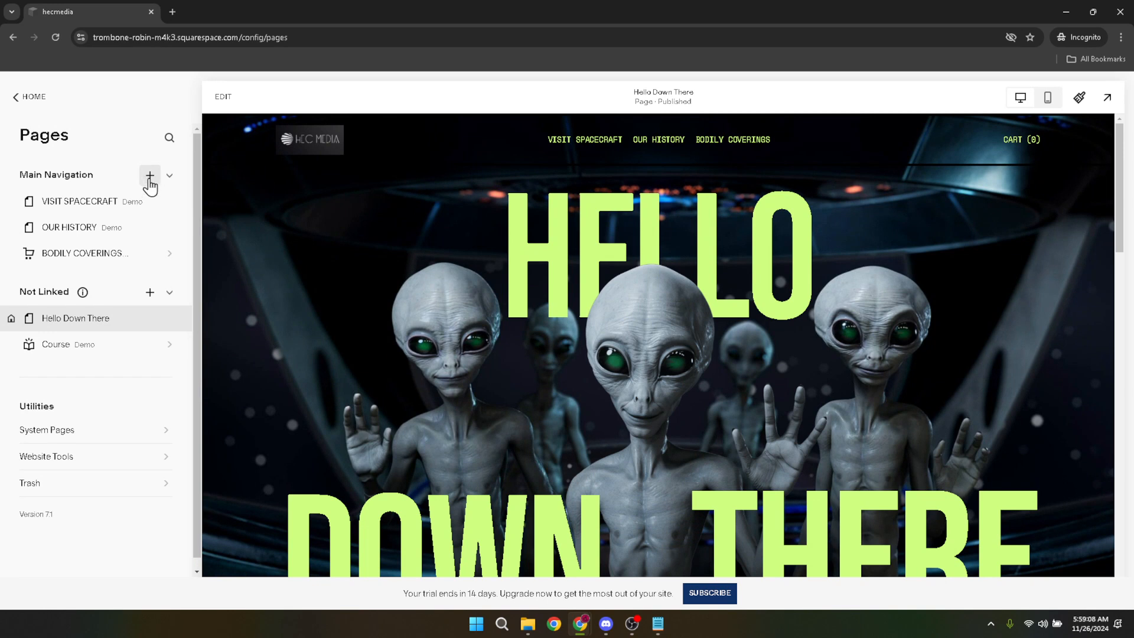
click(150, 176)
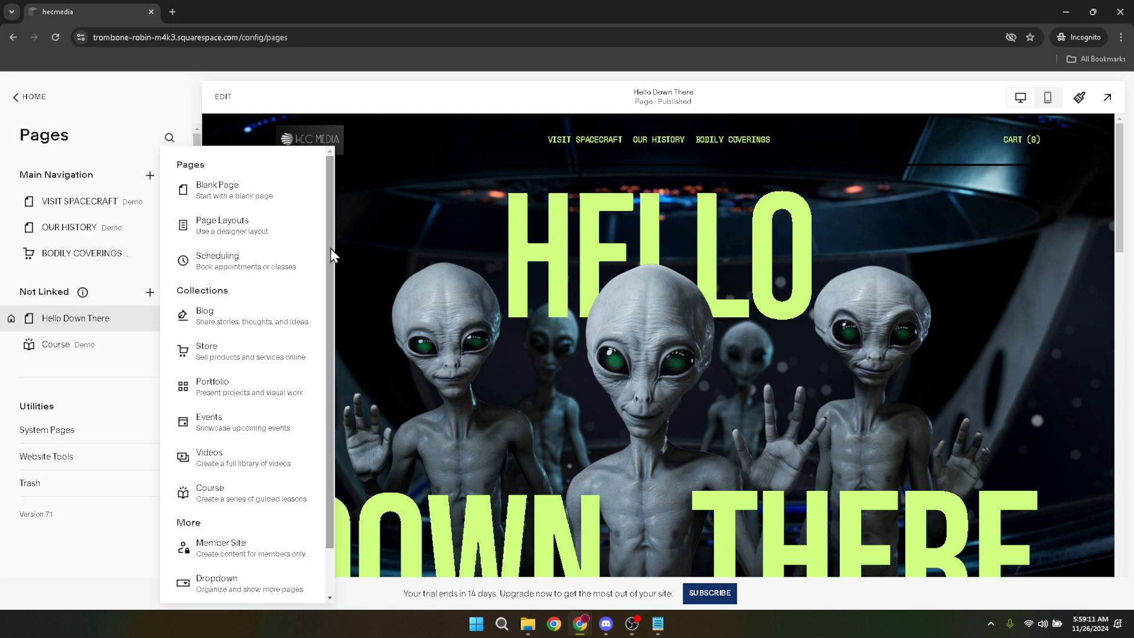
mouse_move(331, 252)
mouse_down()
mouse_move(335, 312)
mouse_move(329, 248)
mouse_up()
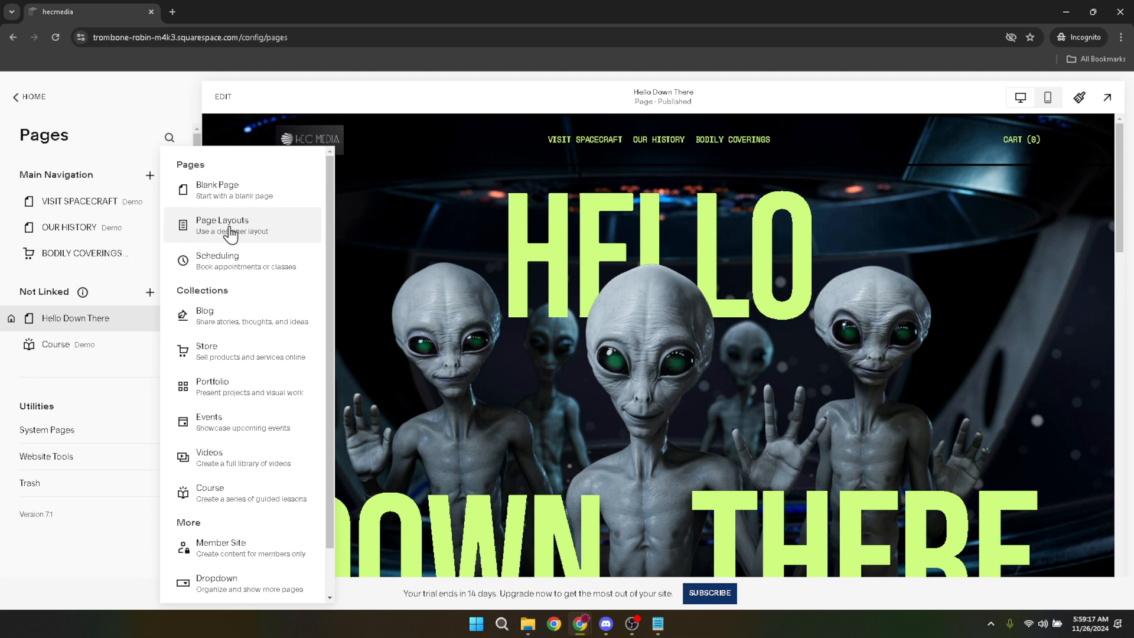
key(Escape)
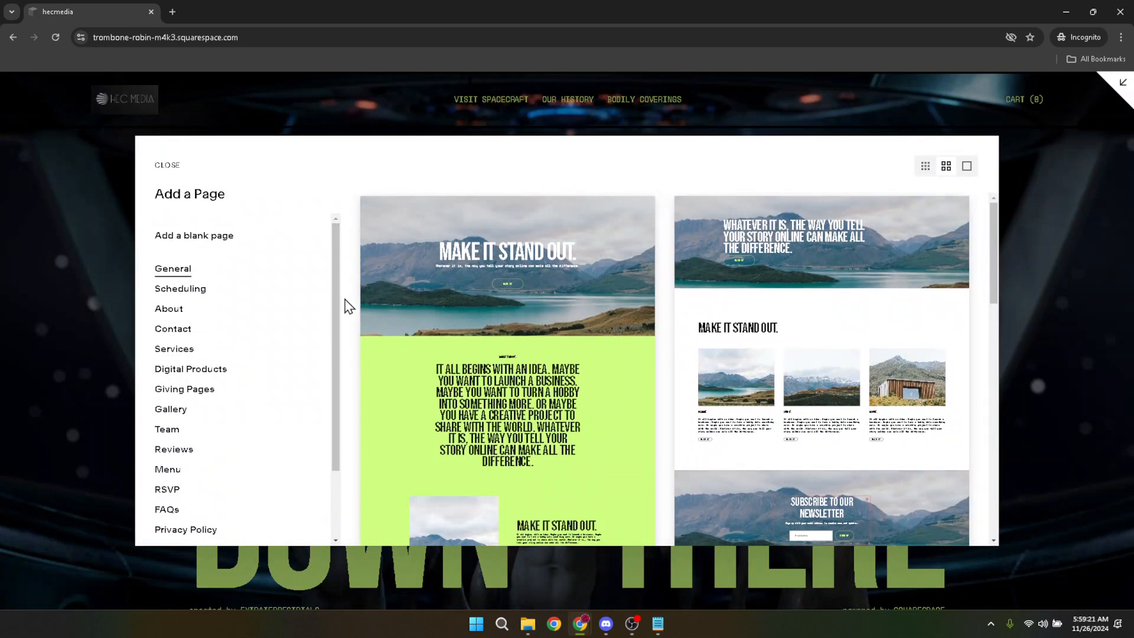
Add the Gallery page layout with the two-by-two image grid to the Main Navigation, keeping its default name
scroll(337, 311, down, 1)
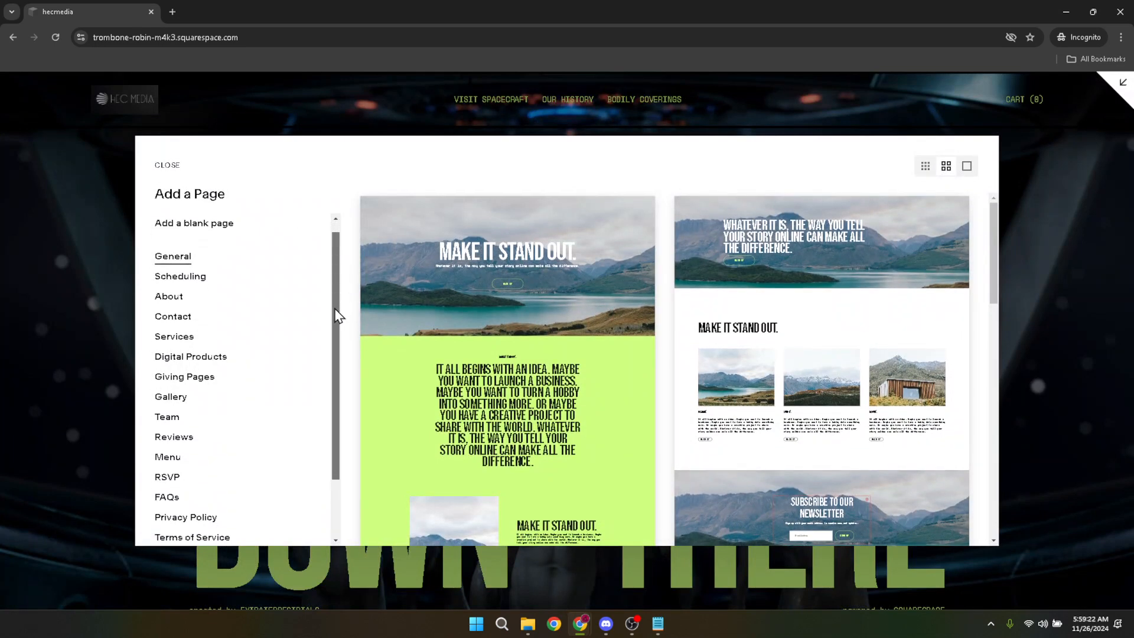
drag(335, 308, 329, 377)
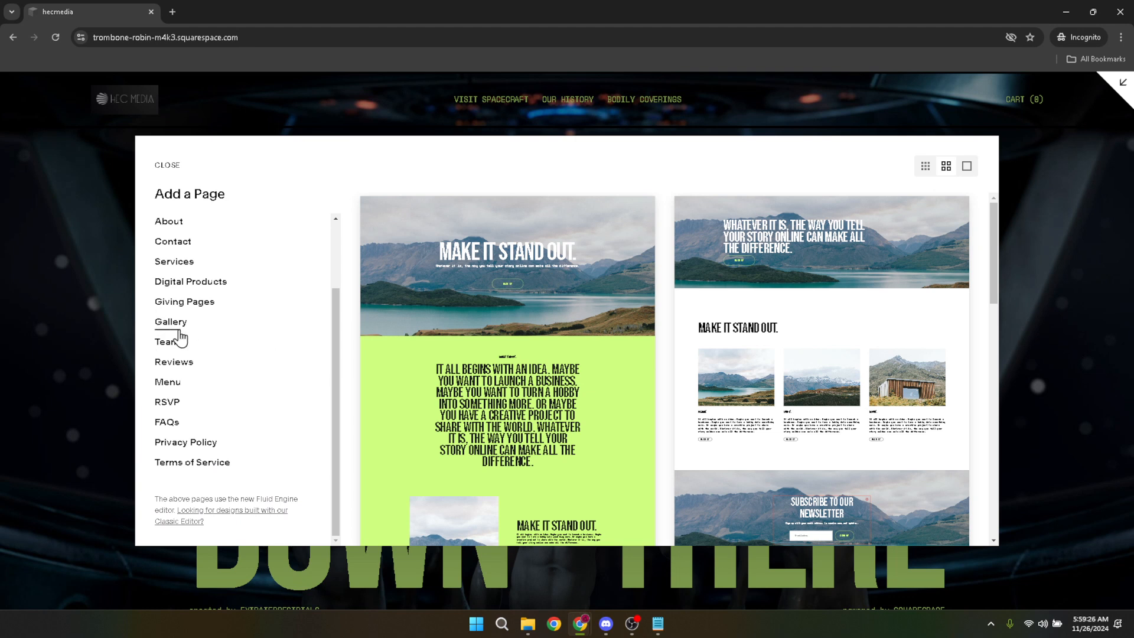
click(172, 323)
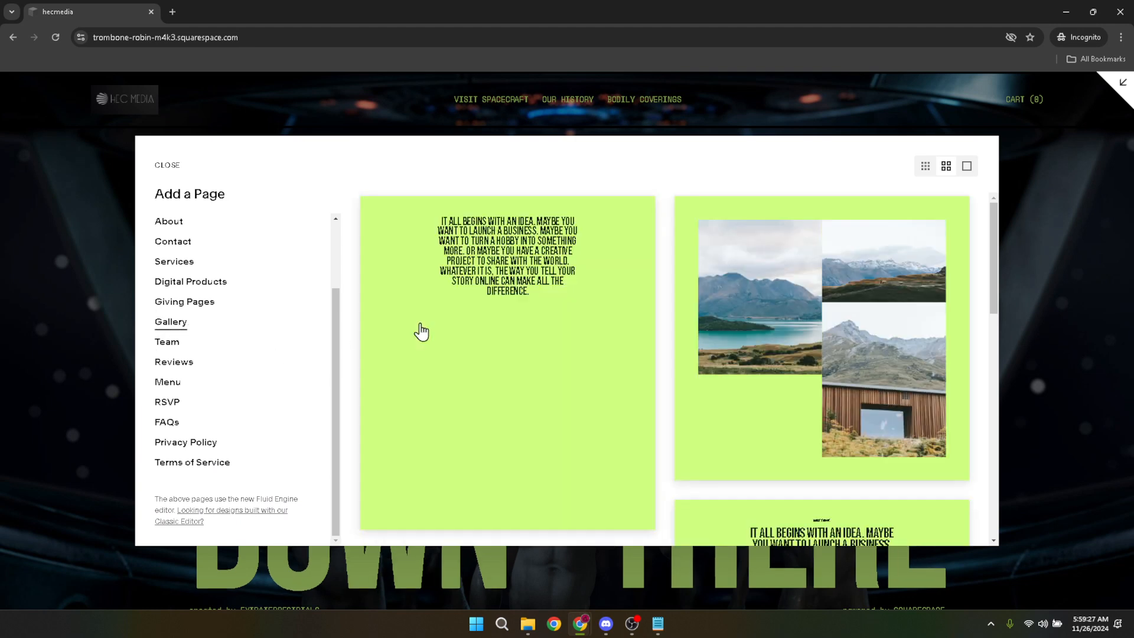
scroll(801, 292, down, 3)
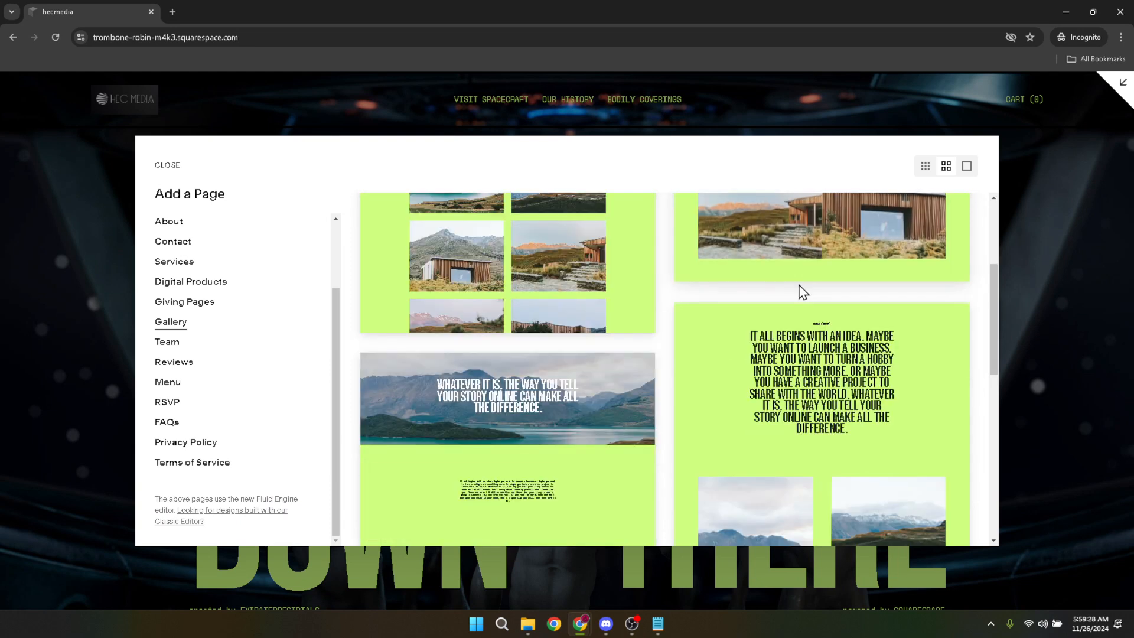
scroll(763, 300, down, 2)
scroll(762, 302, down, 2)
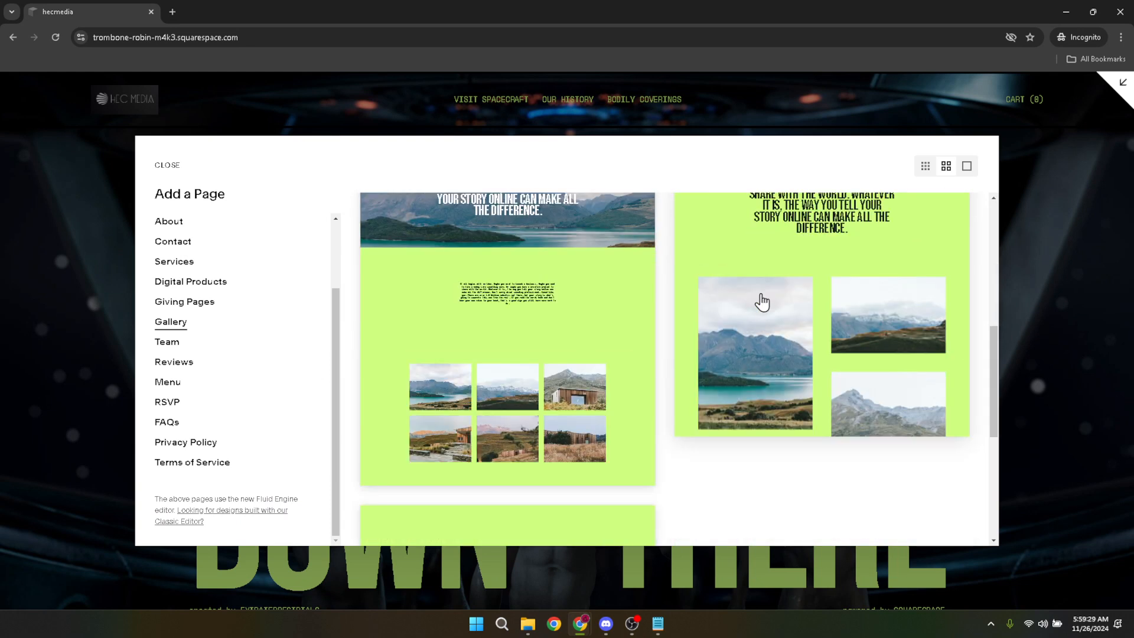
scroll(763, 301, down, 5)
scroll(694, 296, up, 3)
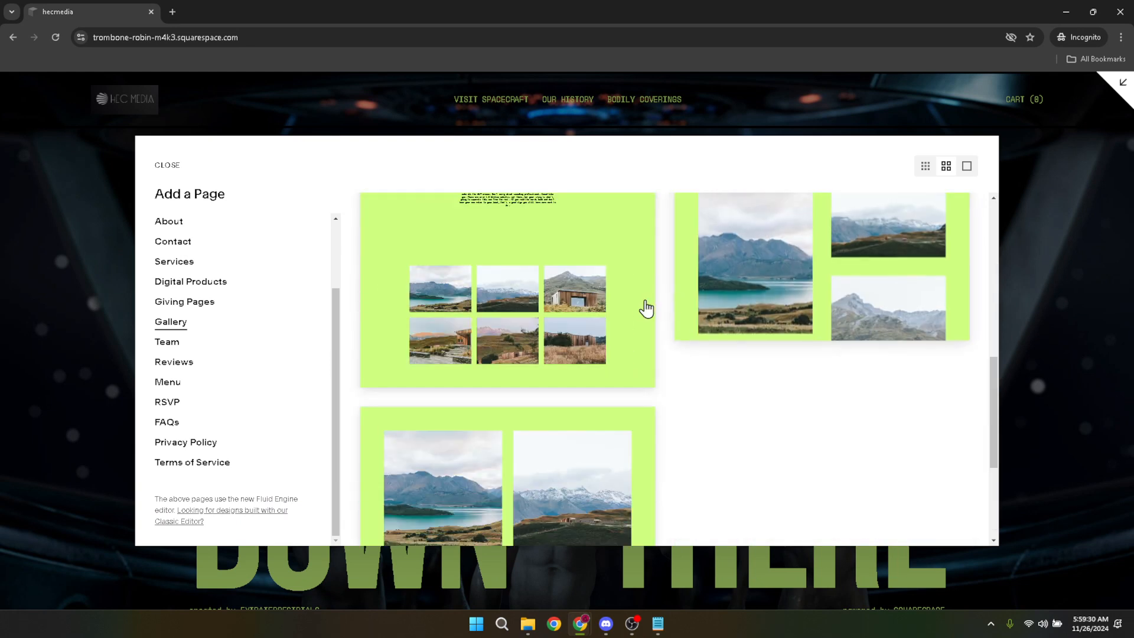
scroll(519, 285, down, 4)
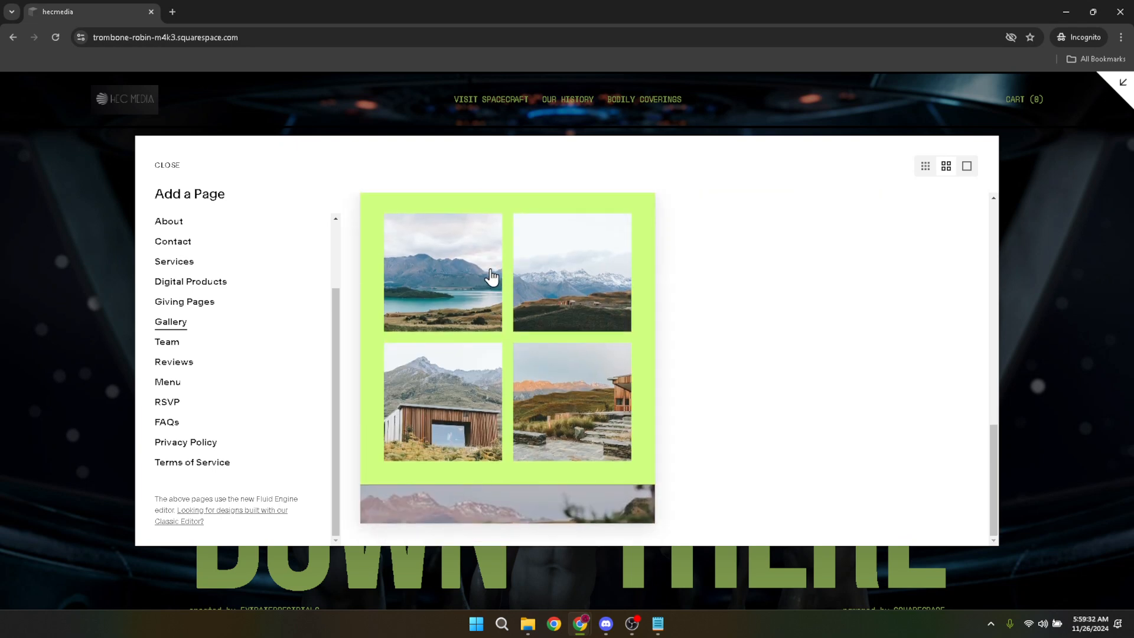
key(Escape)
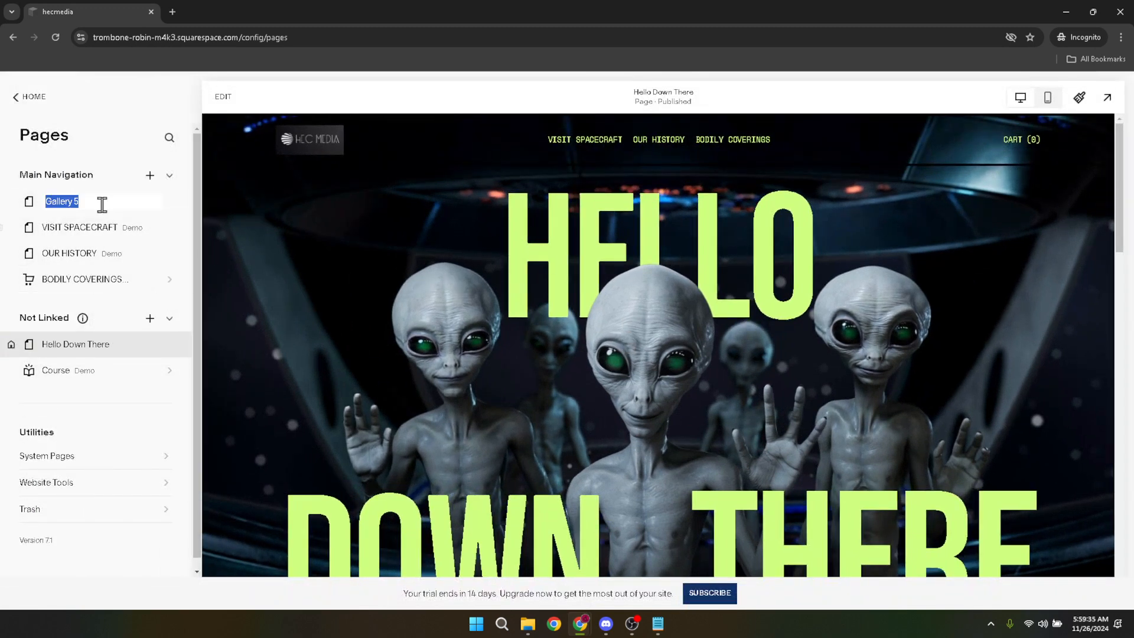
click(99, 199)
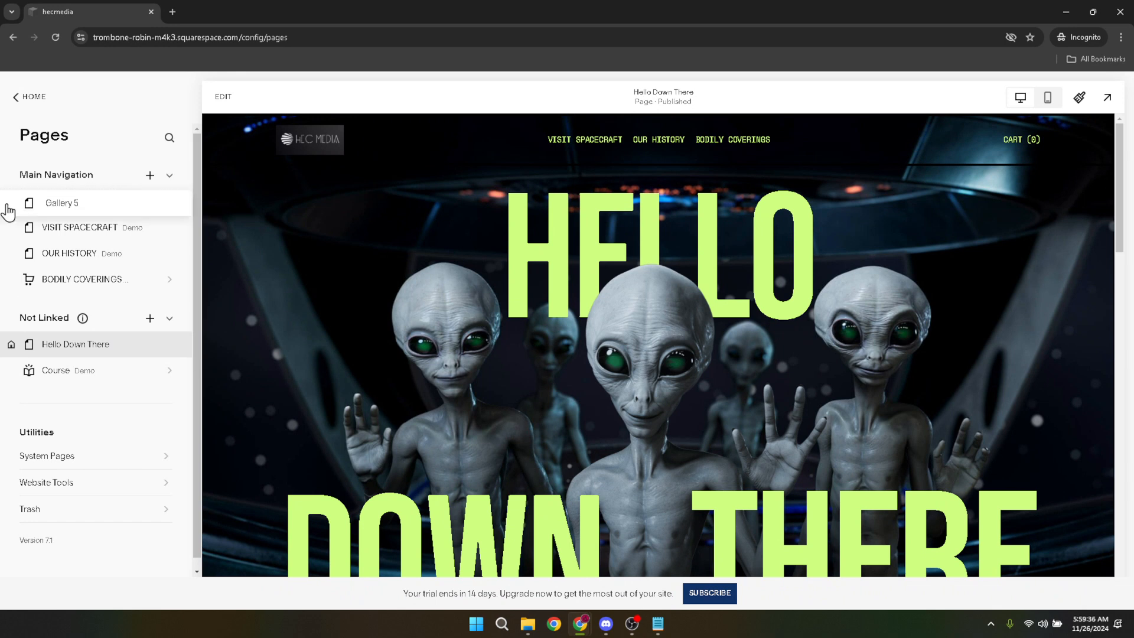
key(Return)
Set the new gallery page's title to "Sale Page" in its page settings and save
right_click(87, 199)
click(76, 206)
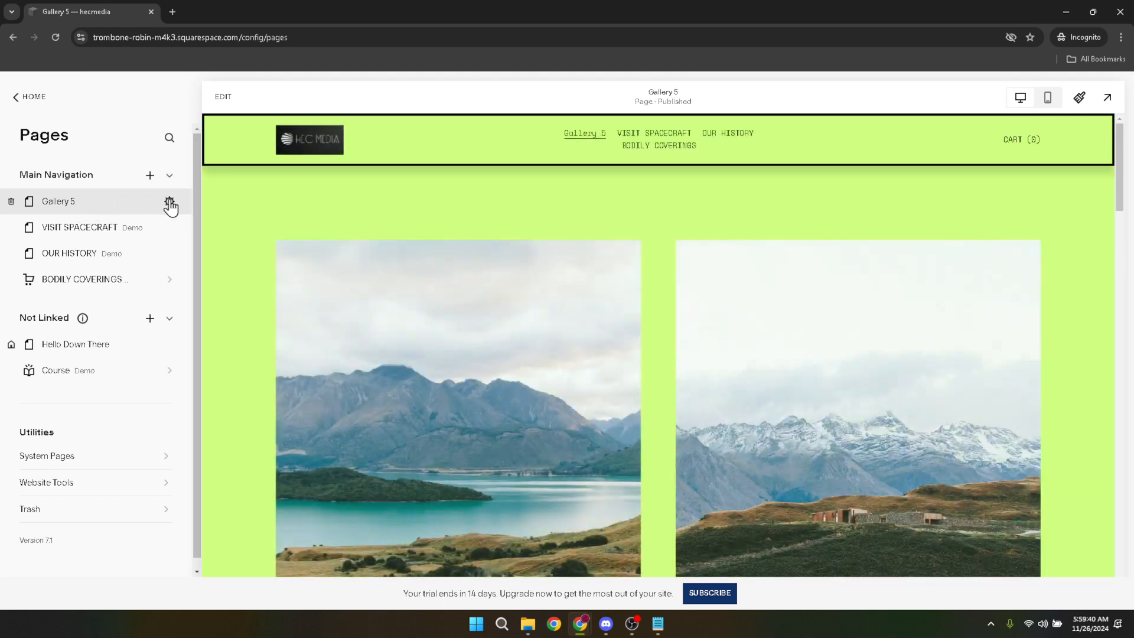
click(169, 202)
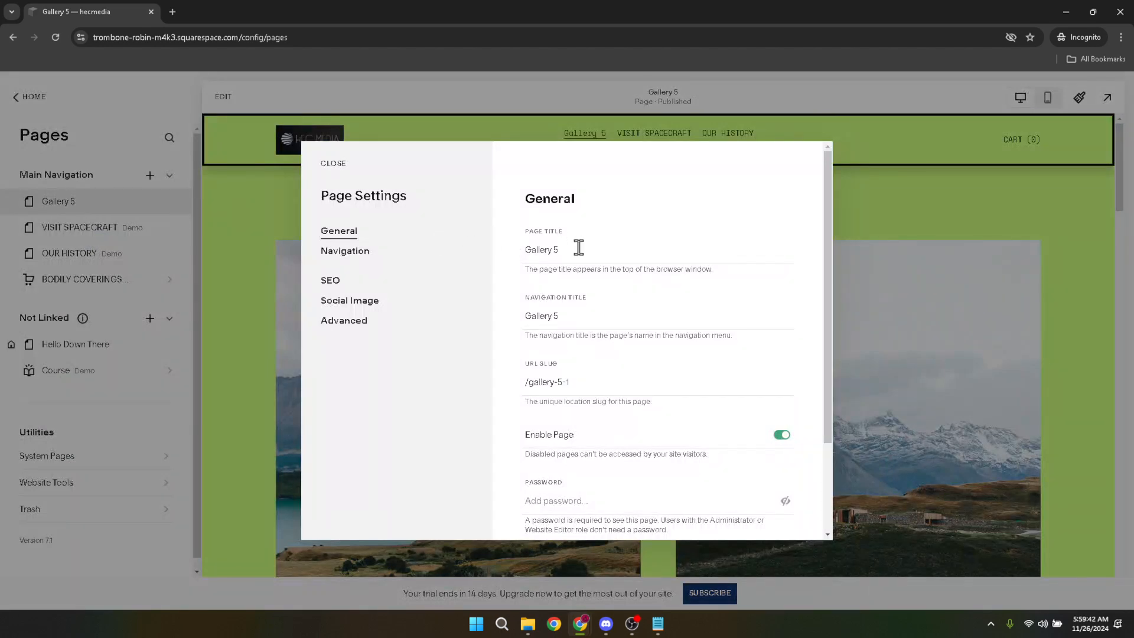
click(533, 248)
key(ctrl+a)
text(S)
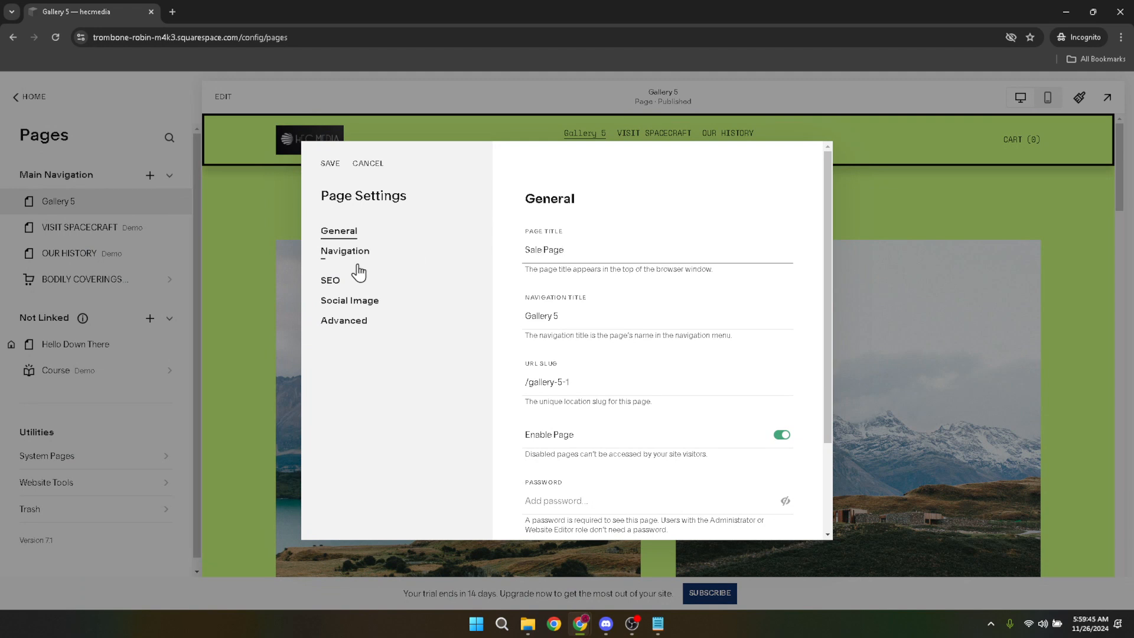
click(330, 164)
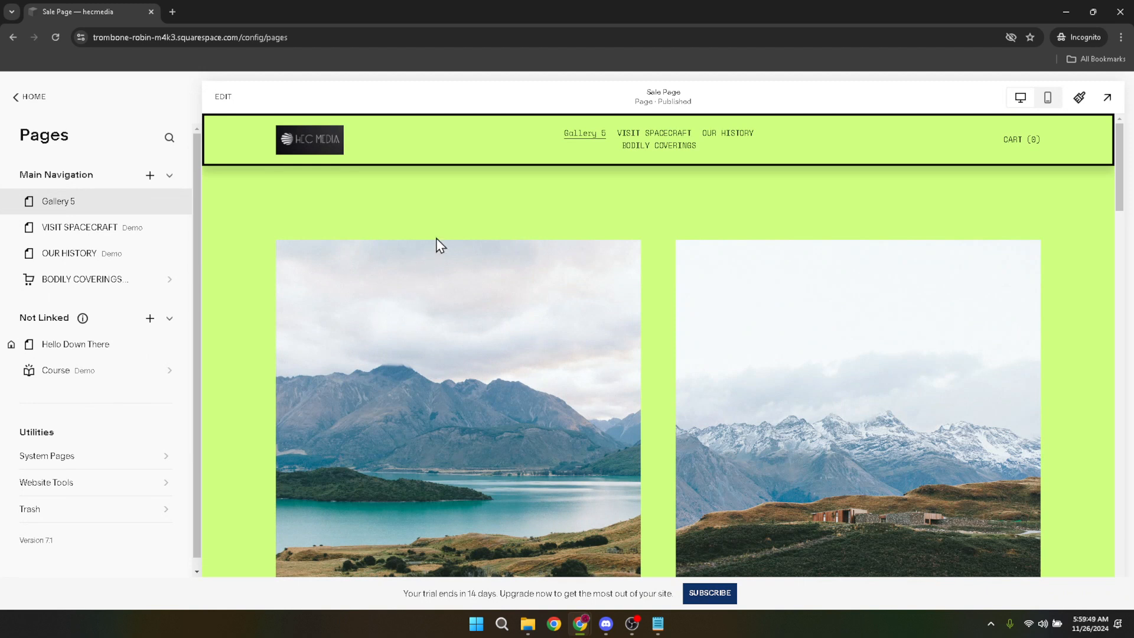
Edit the page and add the Intro section with the "Introduce your brand" headline over a building photo above the gallery
click(224, 96)
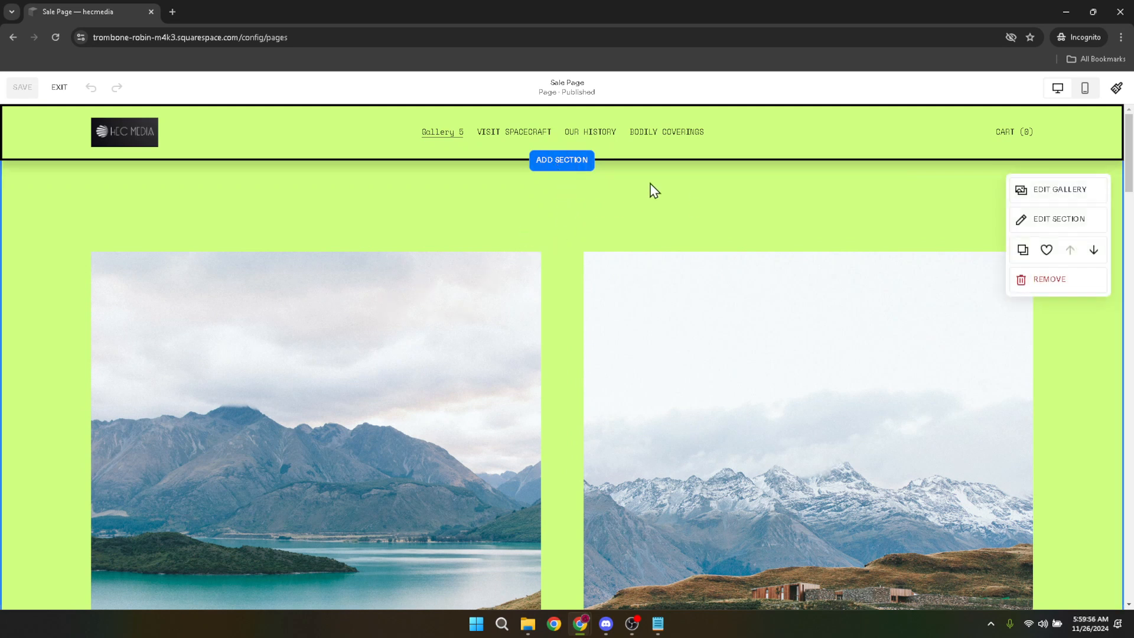
click(562, 161)
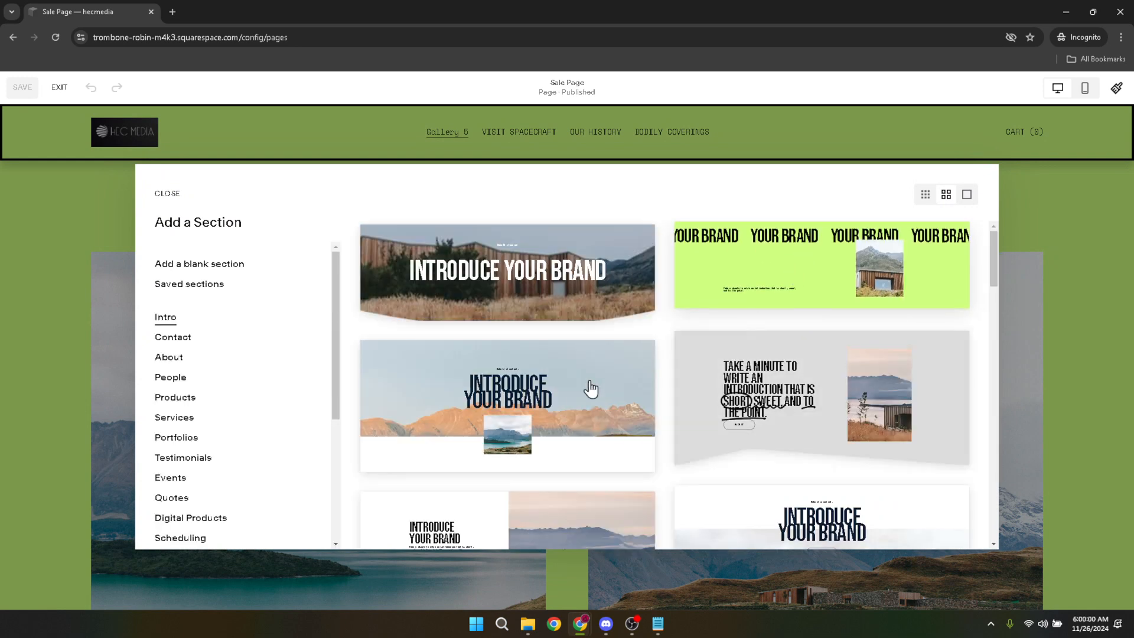
click(529, 289)
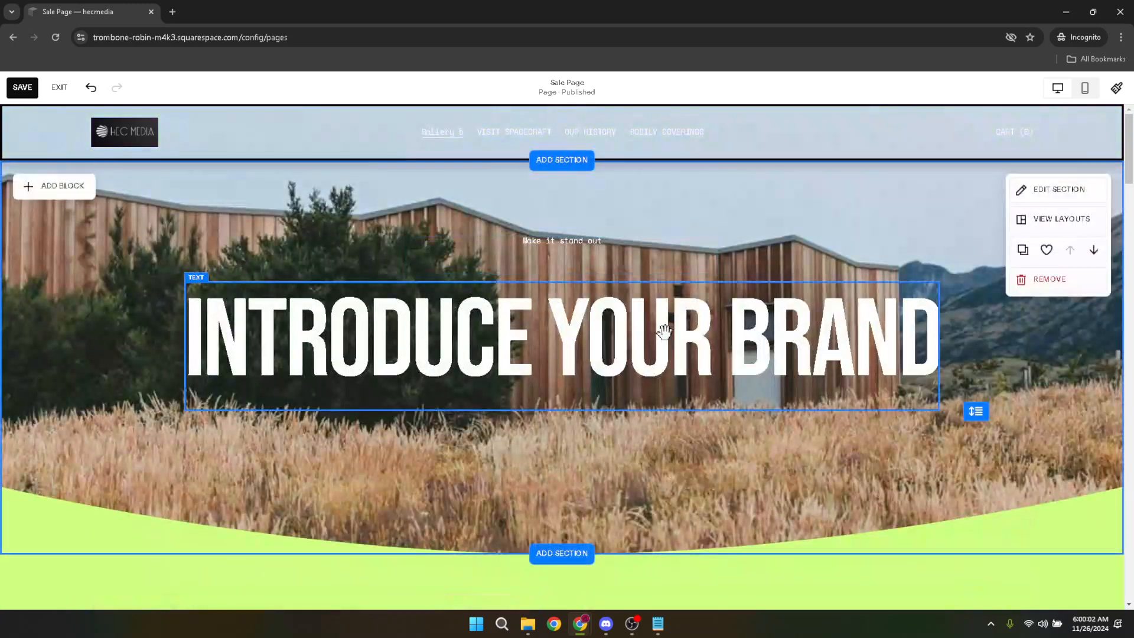
Replace the intro section's "INTRODUCE YOUR BRAND" heading with "DECEMBER SALE"
double_click(664, 330)
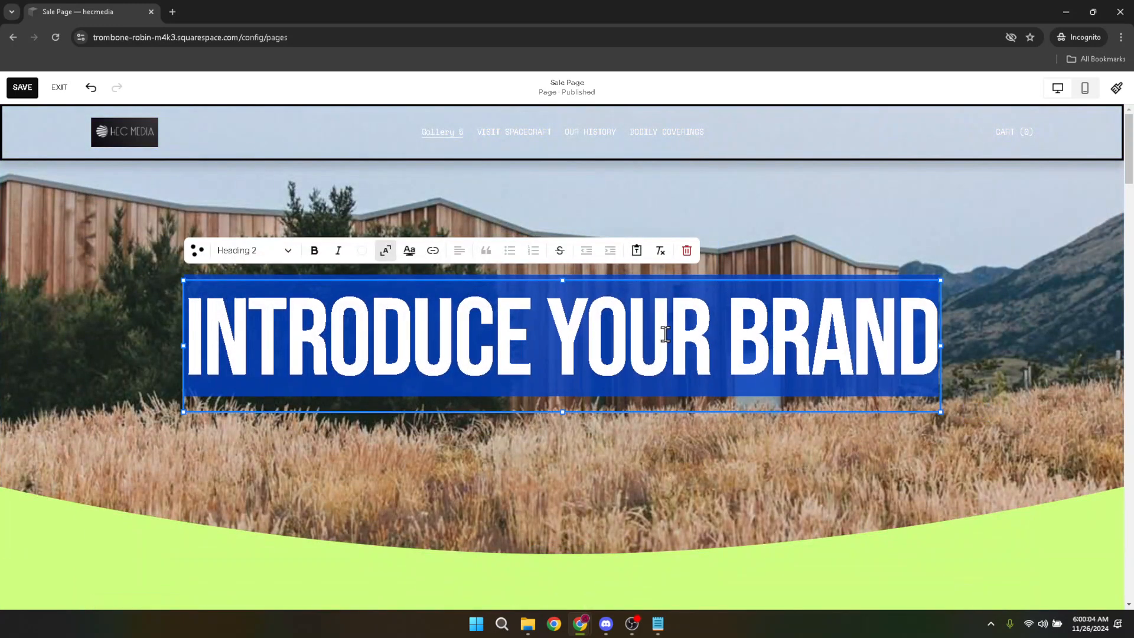
text(SALE)
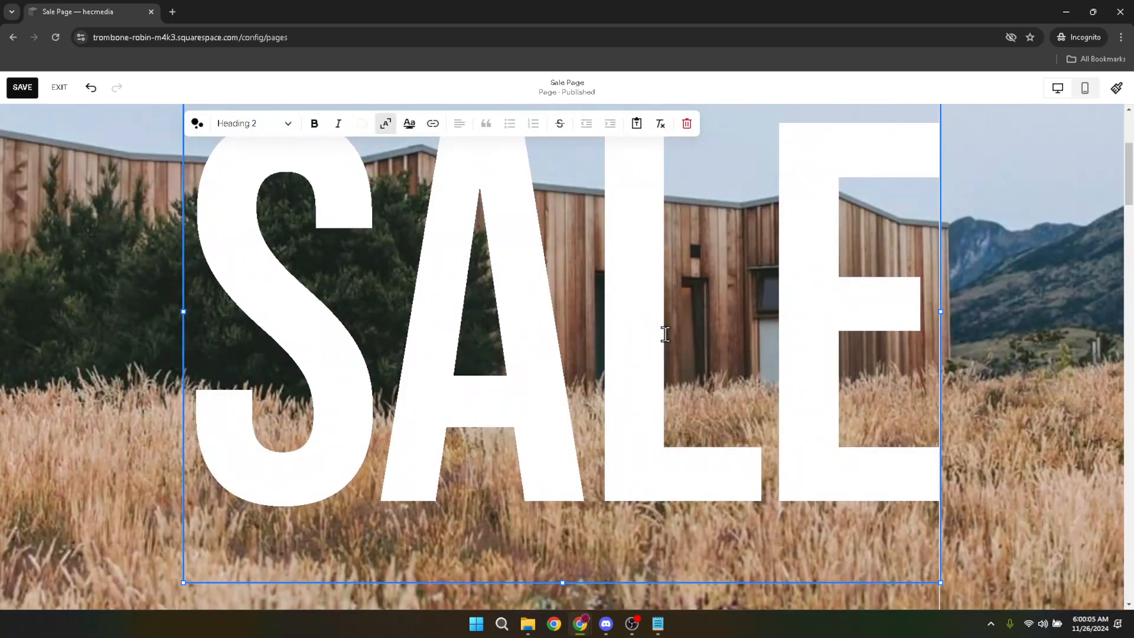
text( FO)
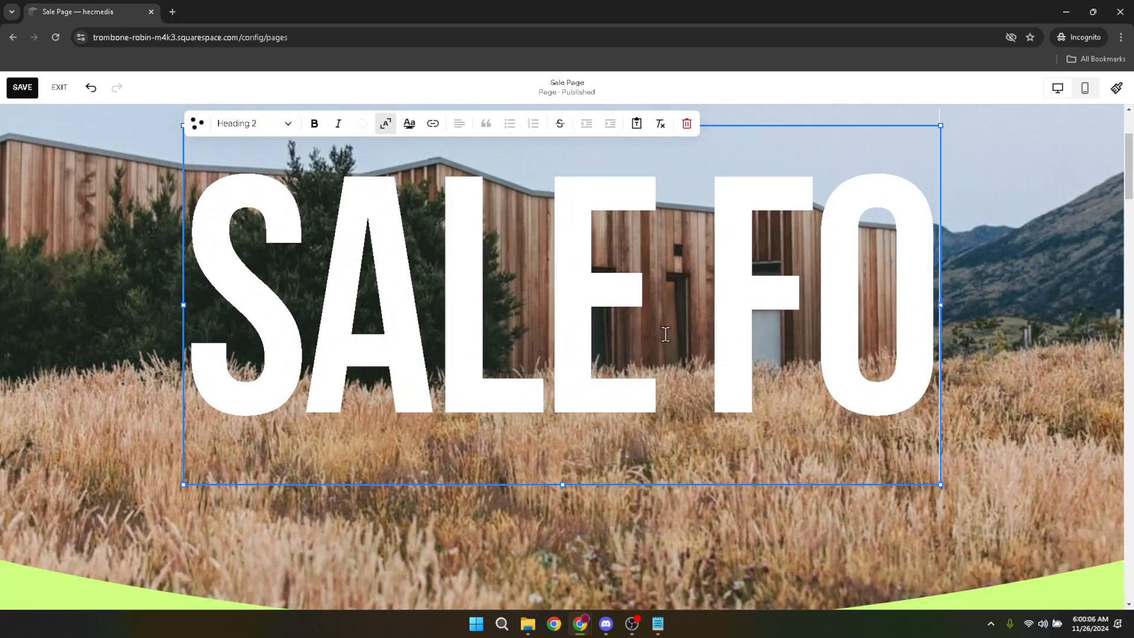
key(BackSpace)
key(BackSpace)
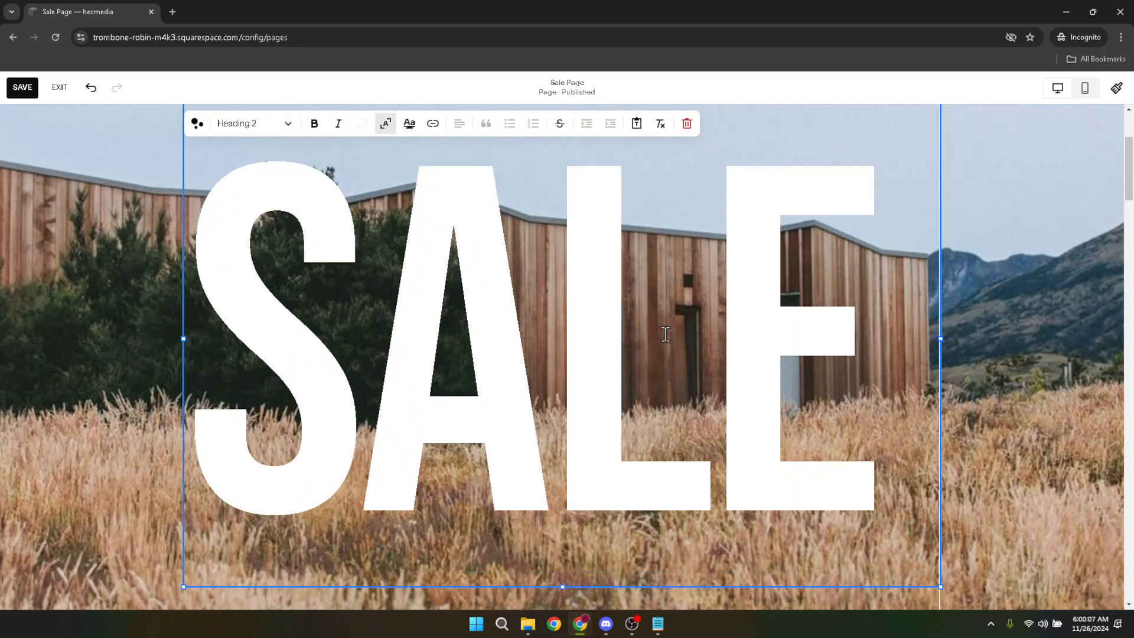
key(BackSpace)
key(BackSpace)
key(BackSpace)
key(BackSpace)
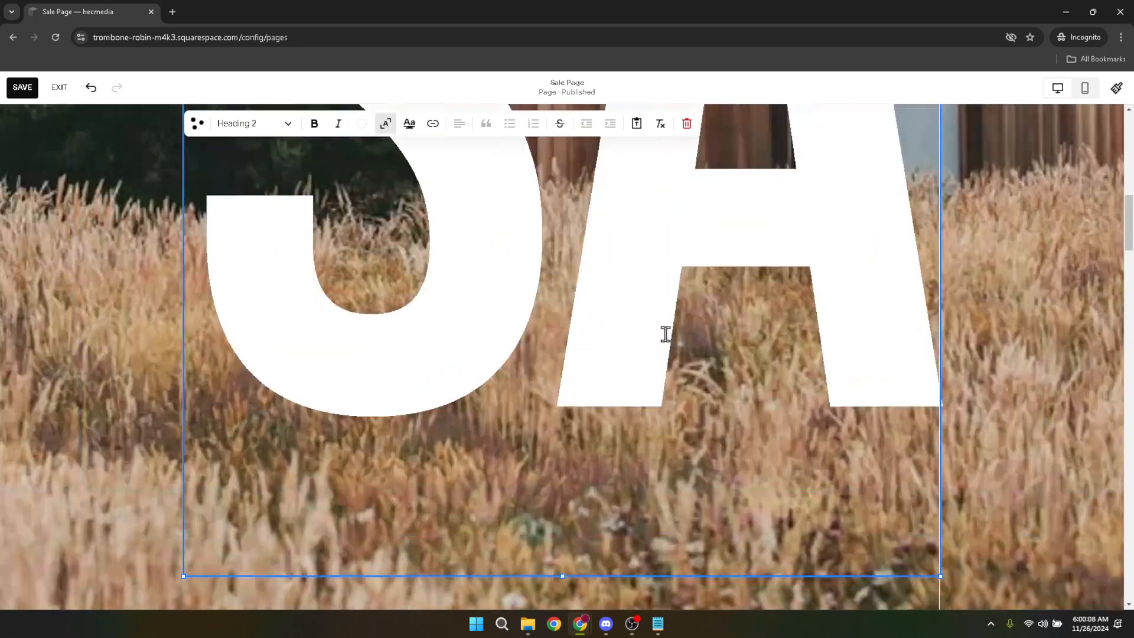
key(BackSpace)
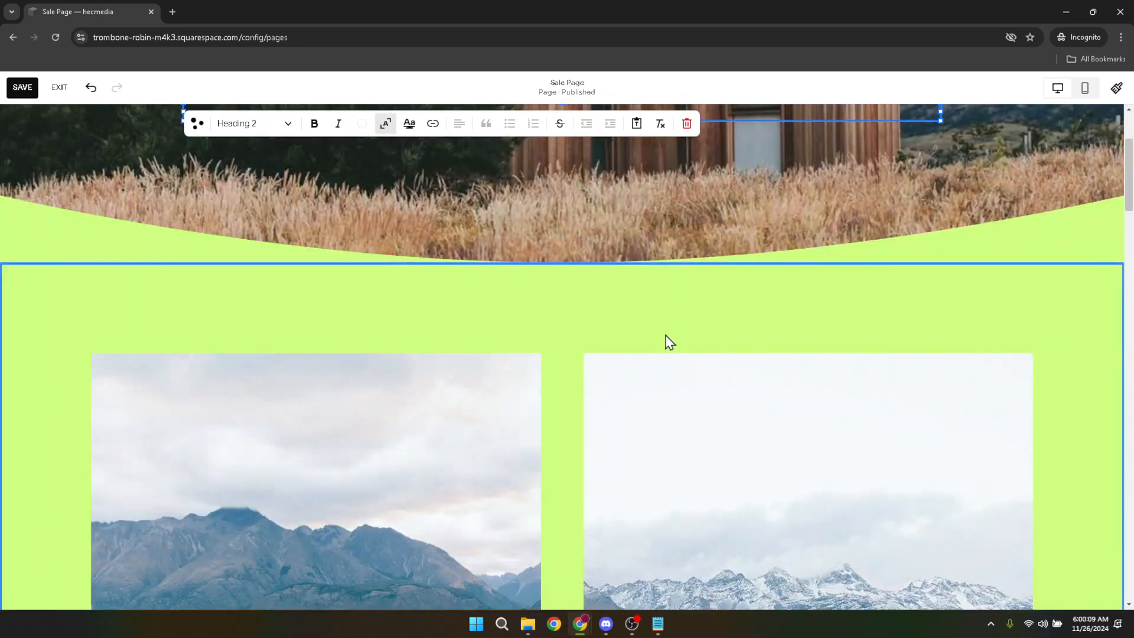
text(DECEMB)
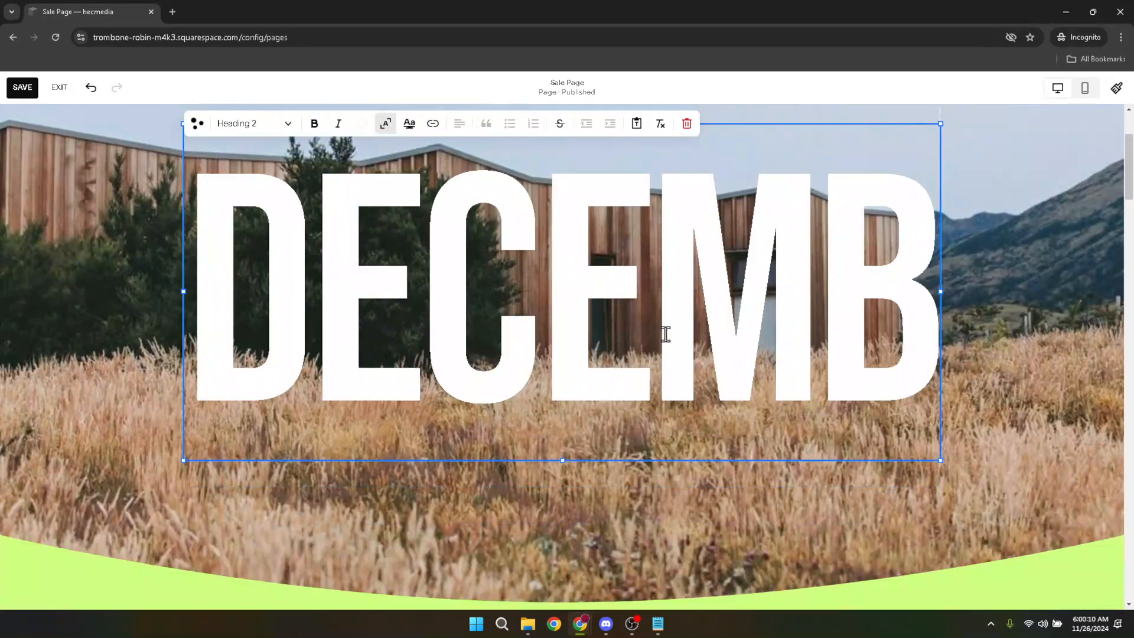
text(ER SAL)
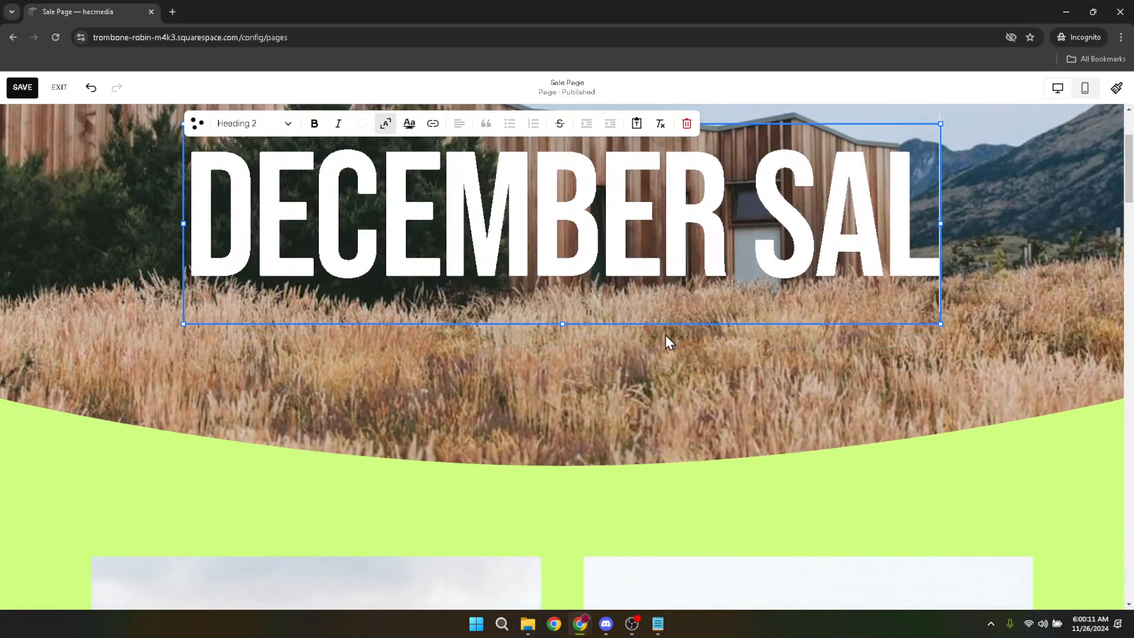
text(E)
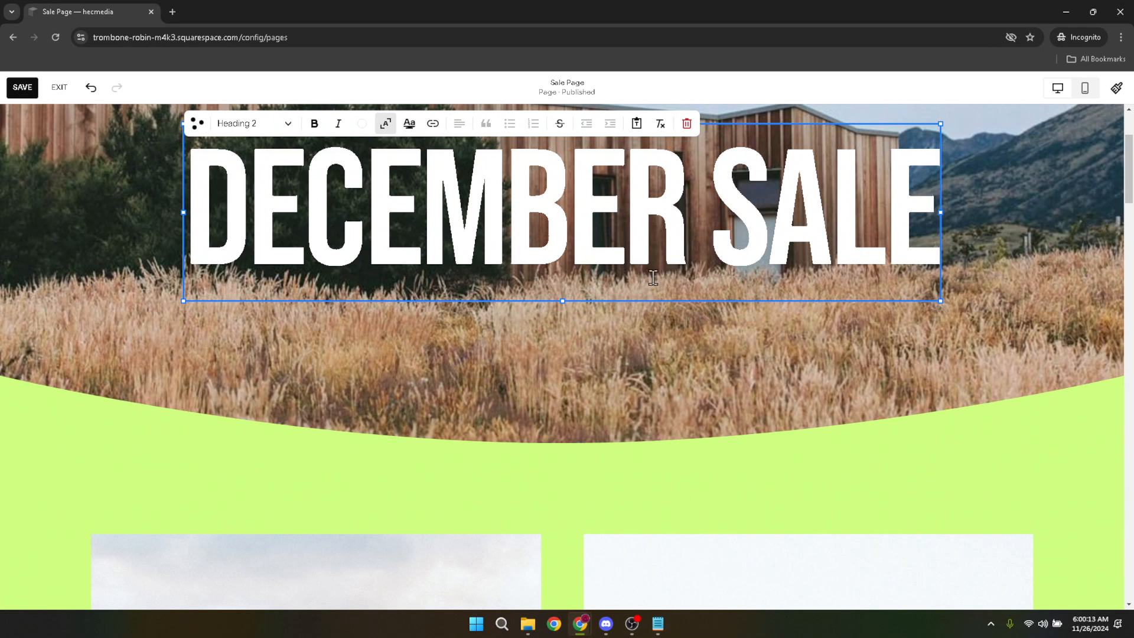
Edit the gallery section and enter "SALE" as the description of the first image
scroll(652, 278, down, 2)
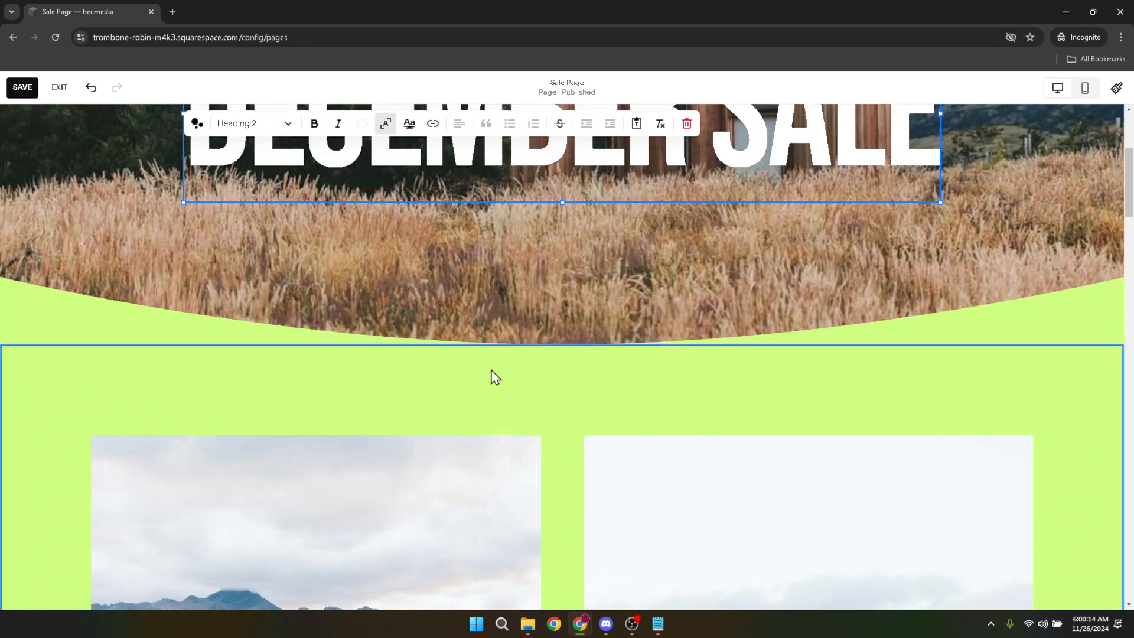
scroll(495, 377, down, 3)
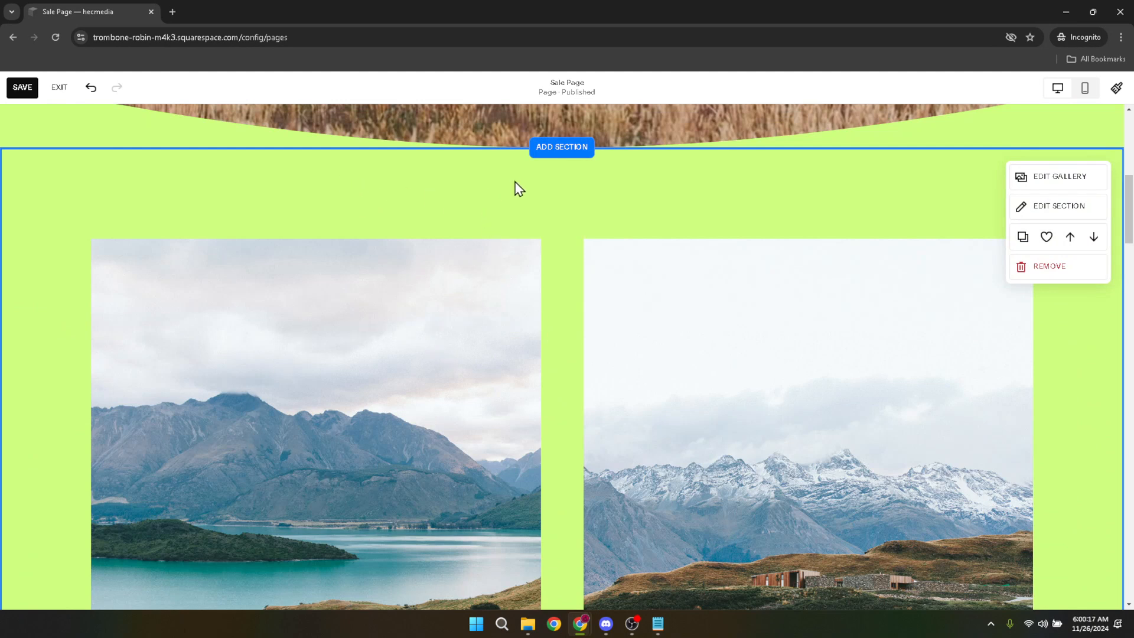
scroll(520, 189, down, 3)
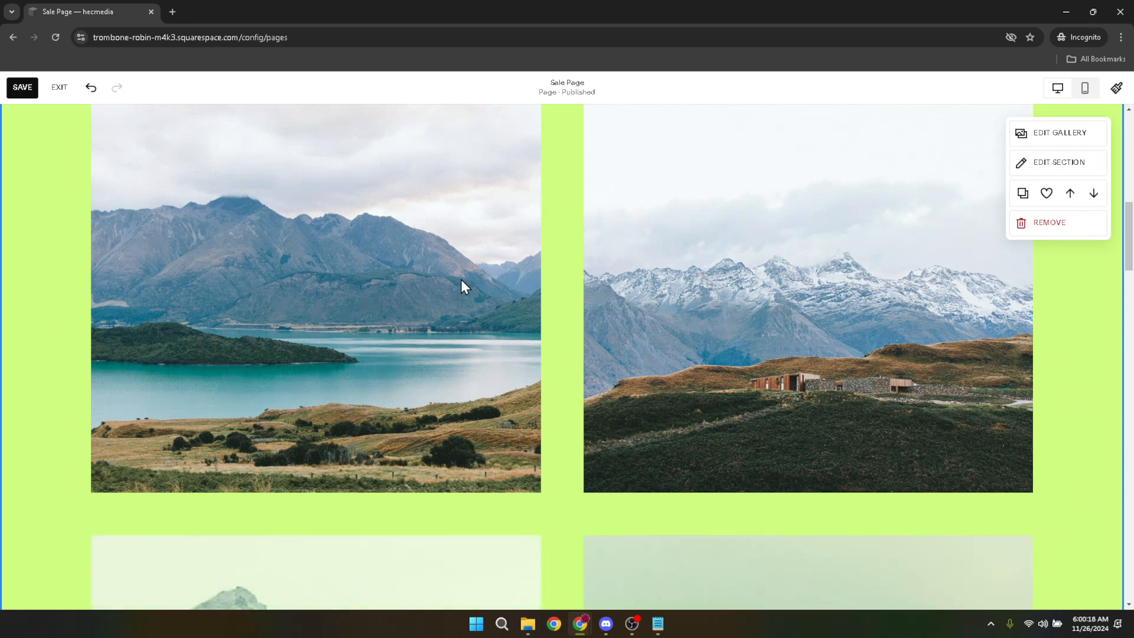
click(1062, 136)
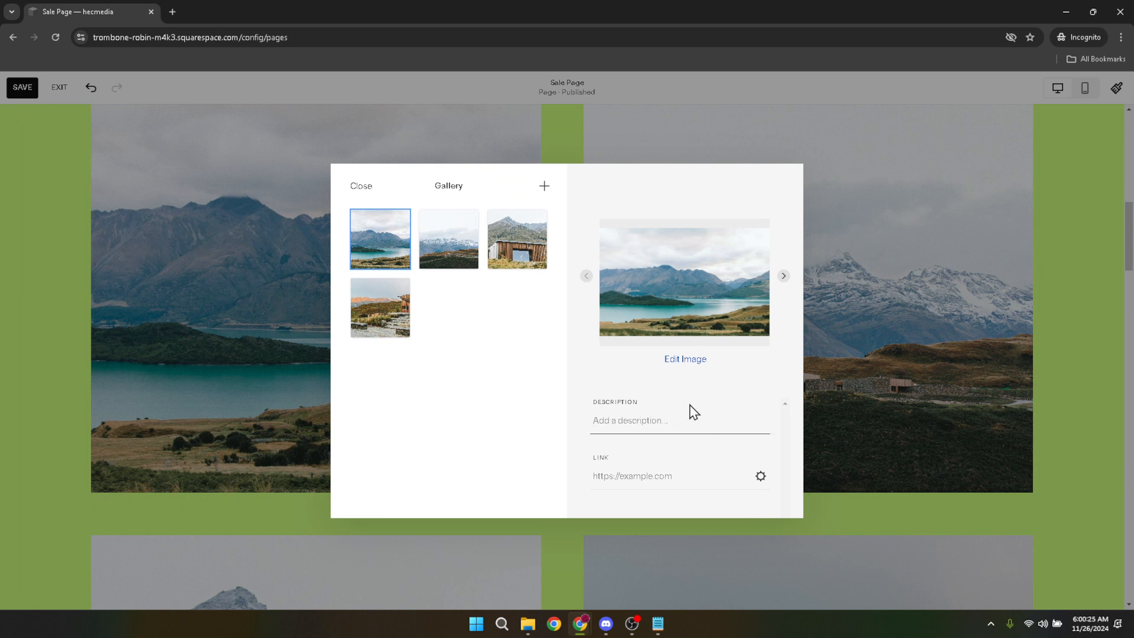
text(SALE)
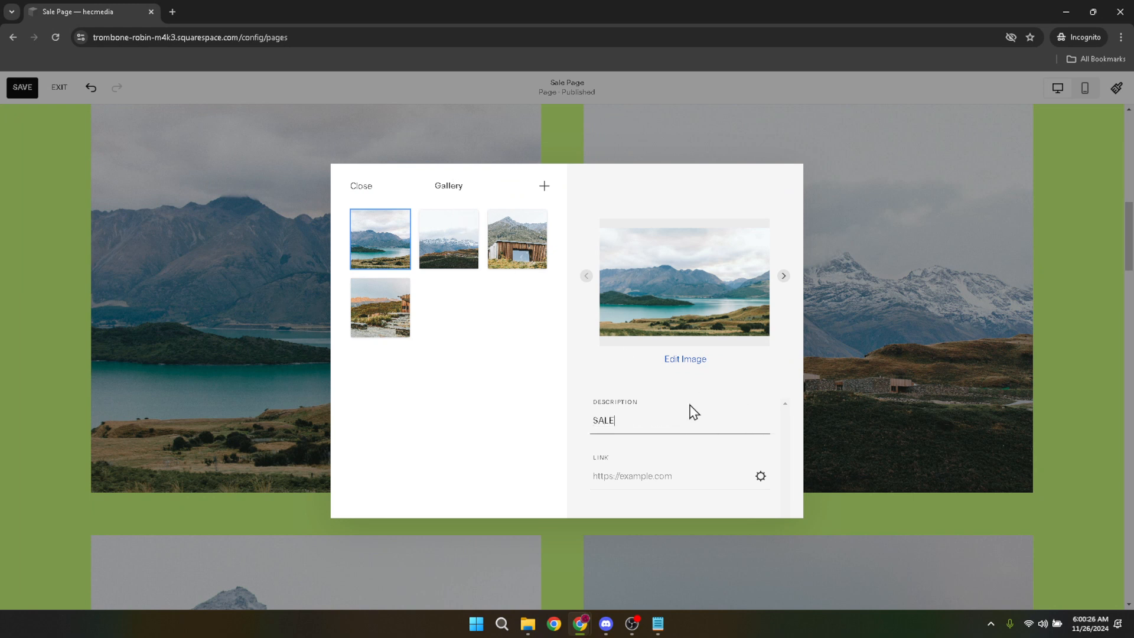